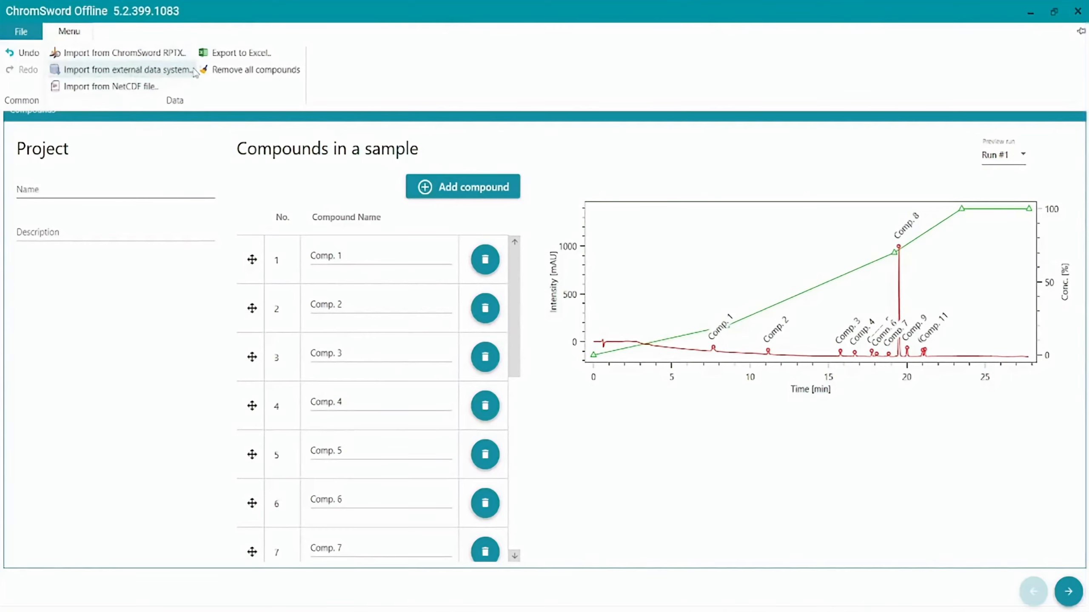
- Preview the chromatograms of Run #2 and Run #3, and return the preview to Run #1
click(207, 135)
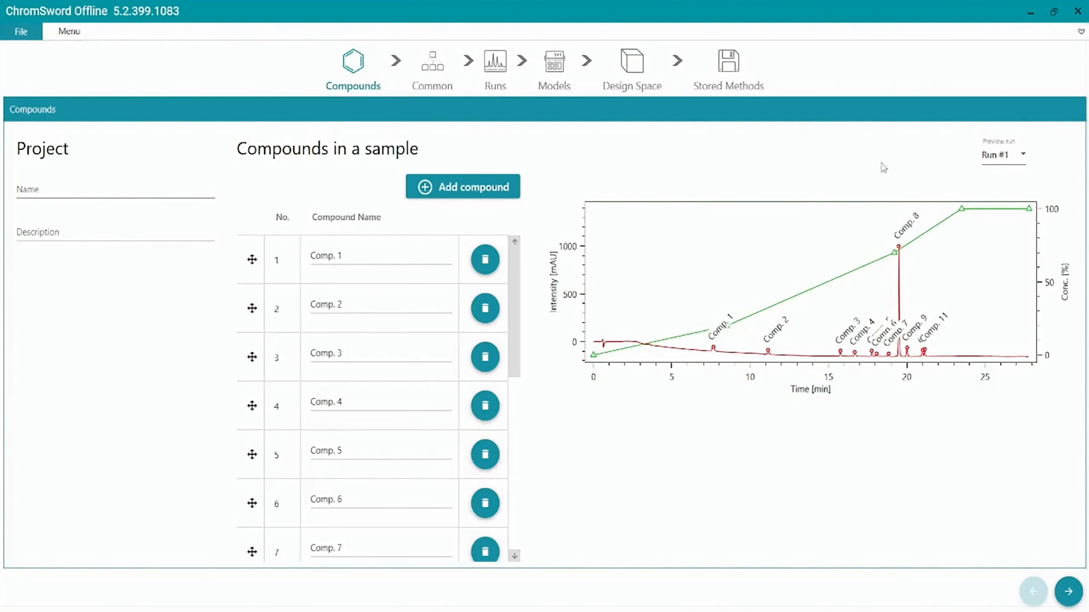
click(1019, 160)
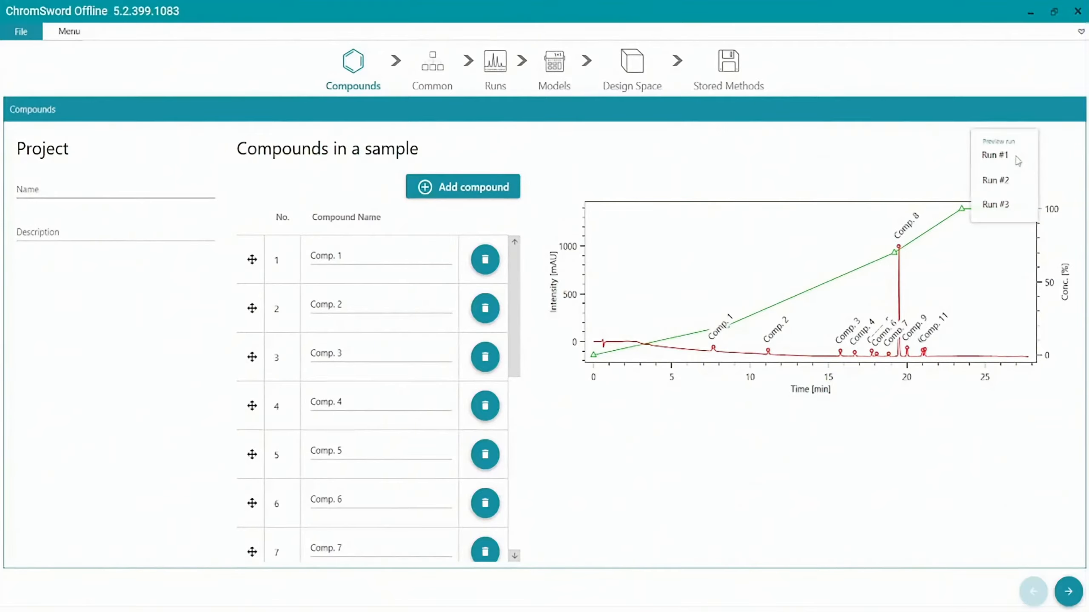
click(1013, 184)
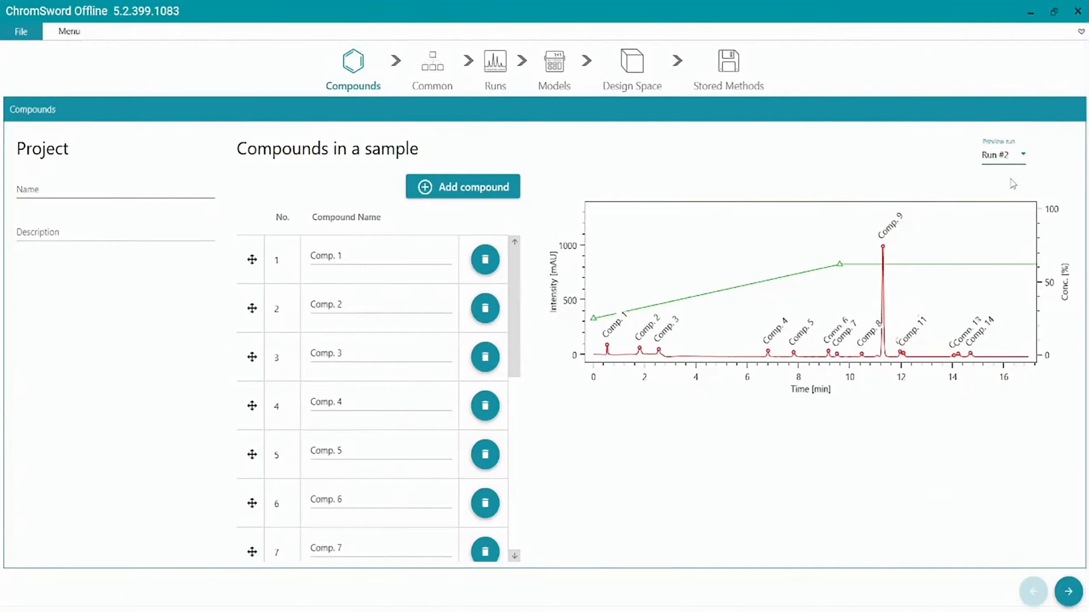
click(998, 158)
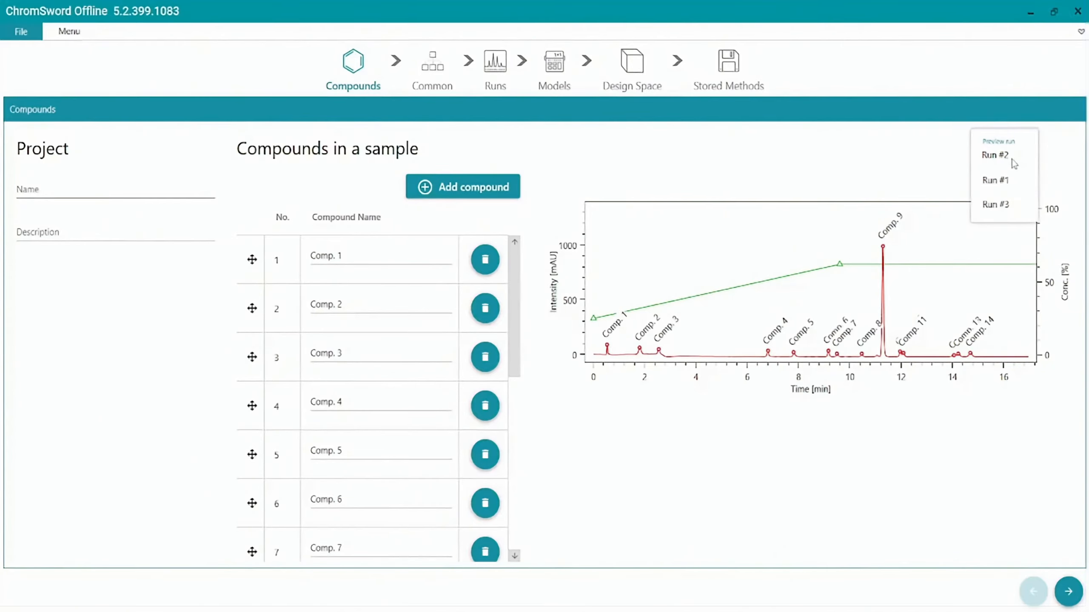
click(1003, 205)
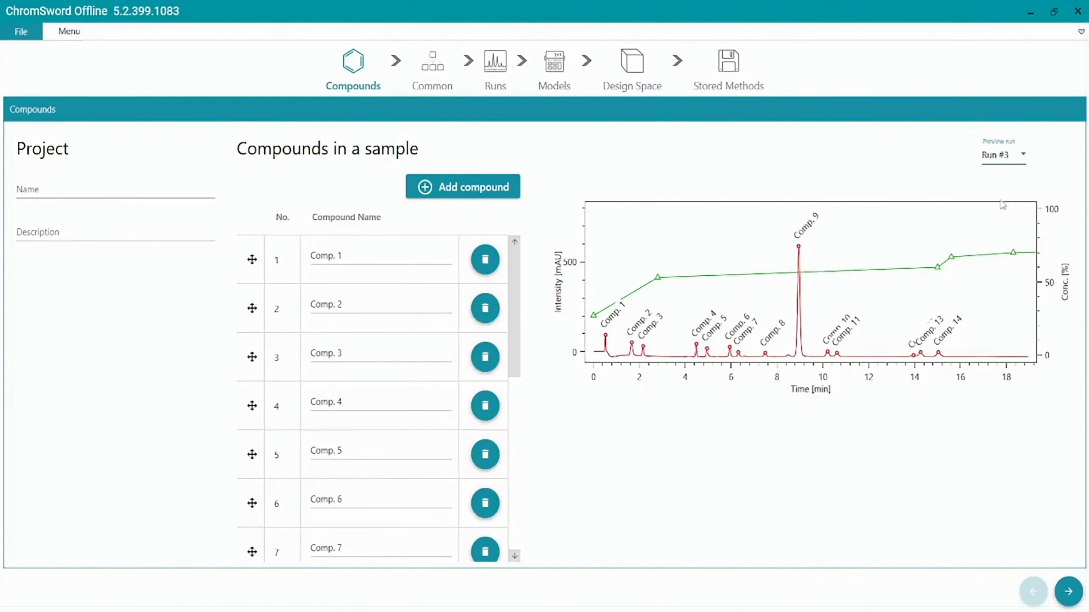
click(1013, 158)
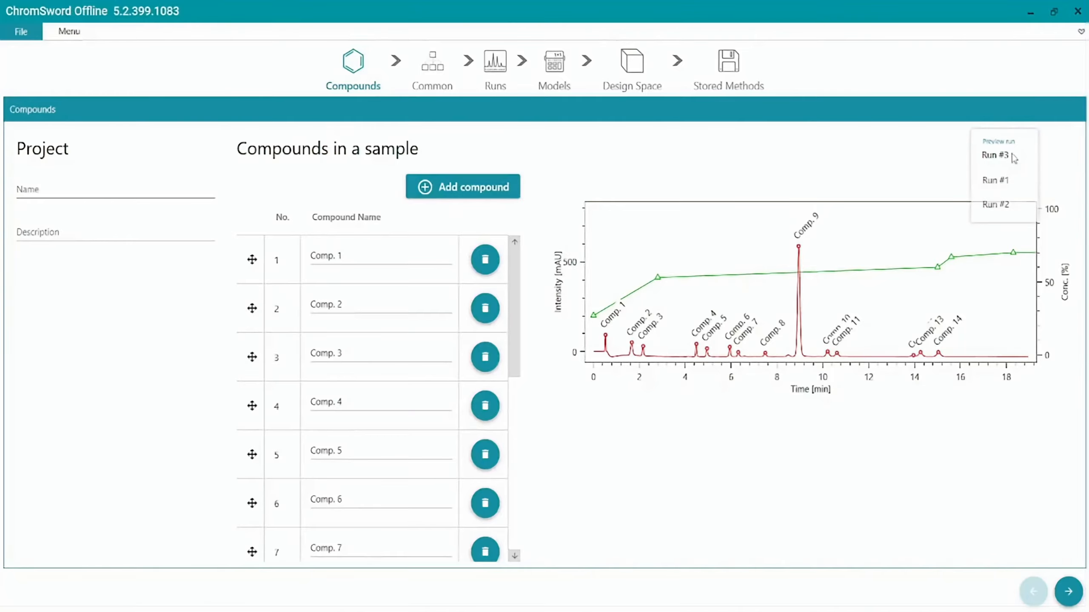
click(1003, 181)
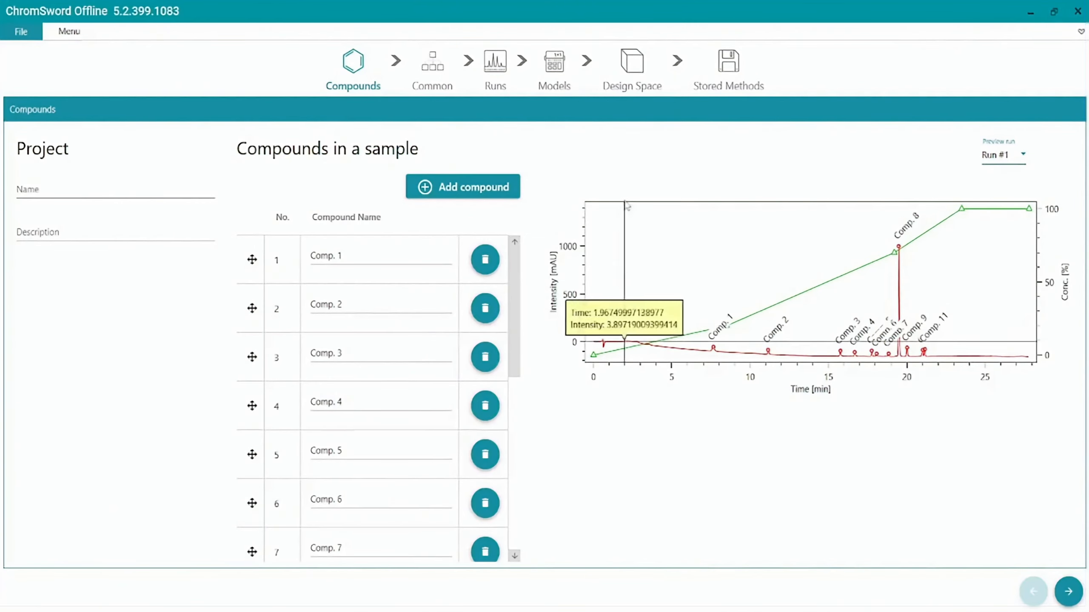
- Review Run #1's method variables, concentration steps and peak table in the Runs stage
click(510, 98)
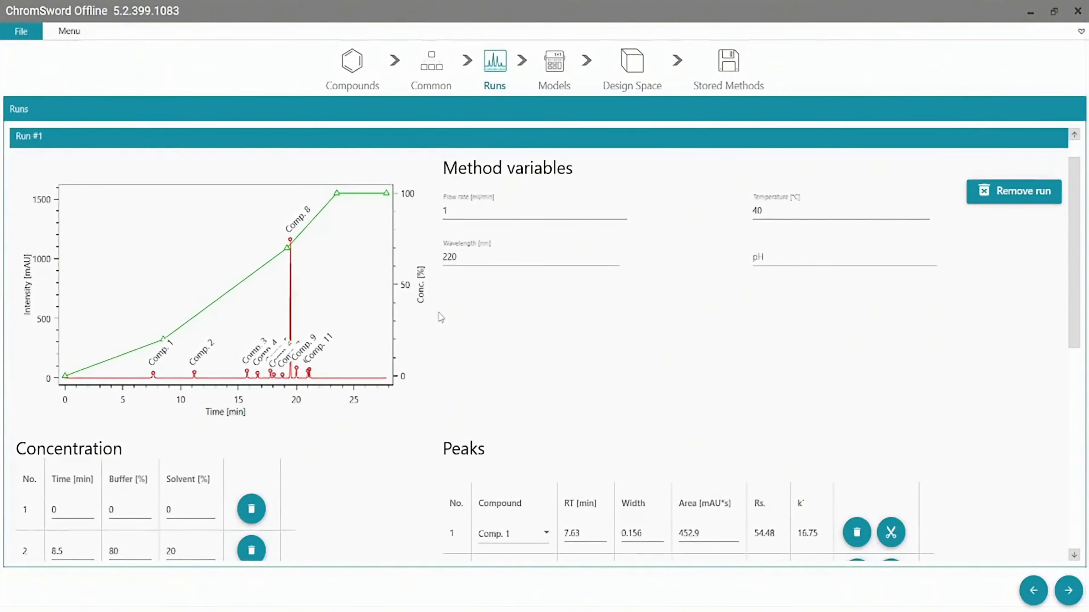
scroll(441, 317, down, 5)
scroll(441, 315, down, 4)
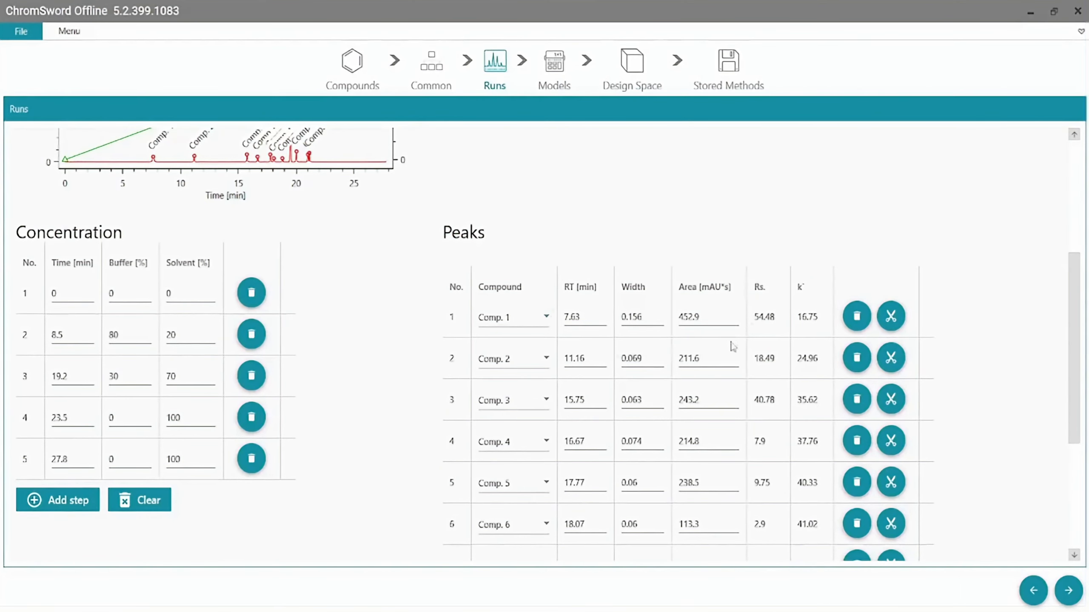
scroll(732, 420, up, 5)
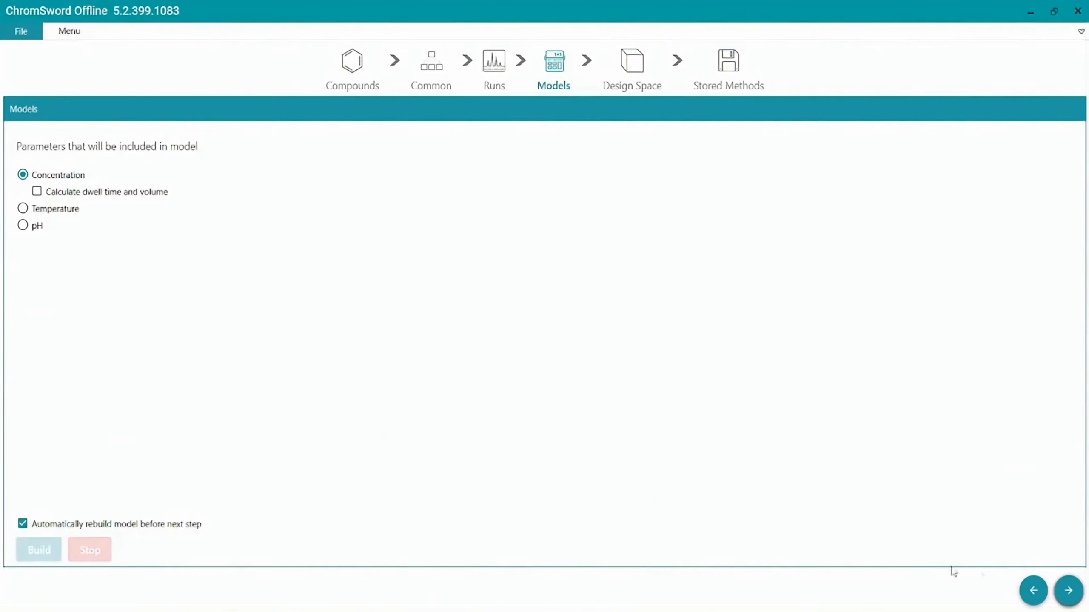
- Build the concentration model, view the Design Space as an LnK' plot and return to the resolution plot
click(1070, 591)
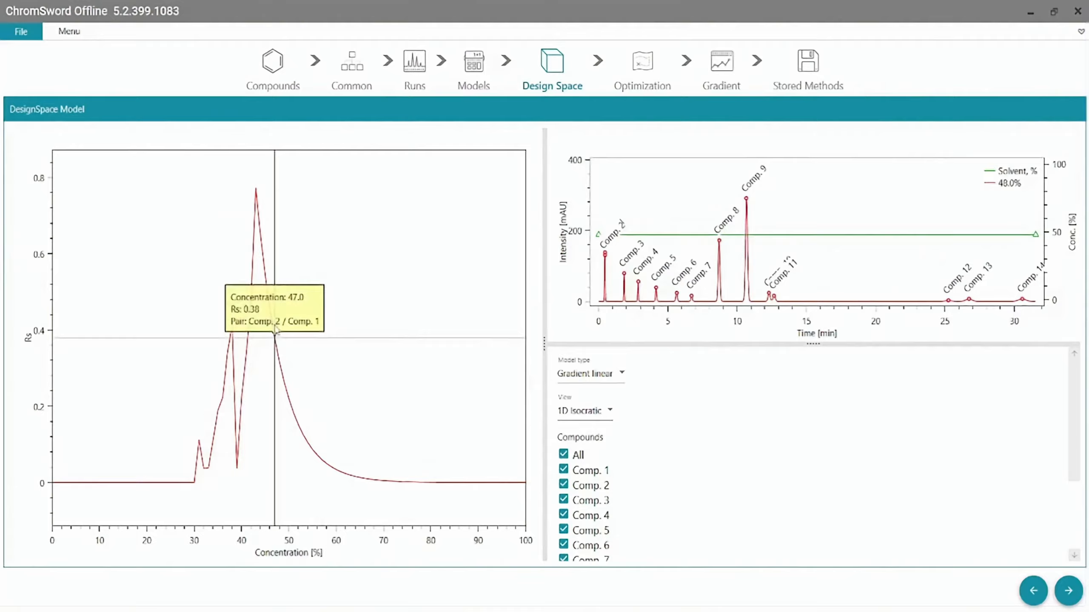
click(69, 34)
click(199, 53)
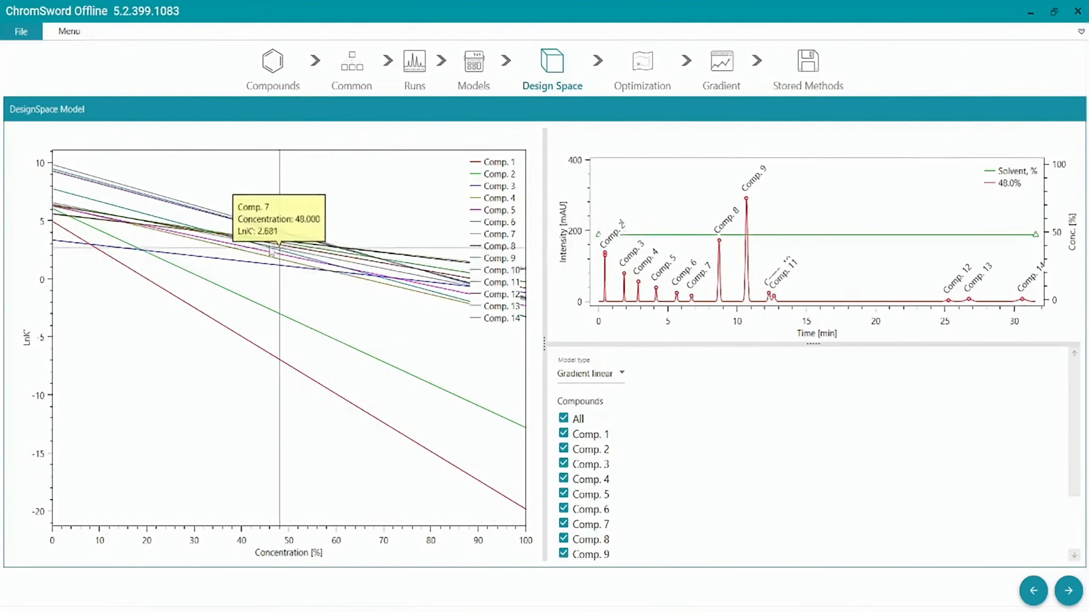
click(74, 33)
click(188, 77)
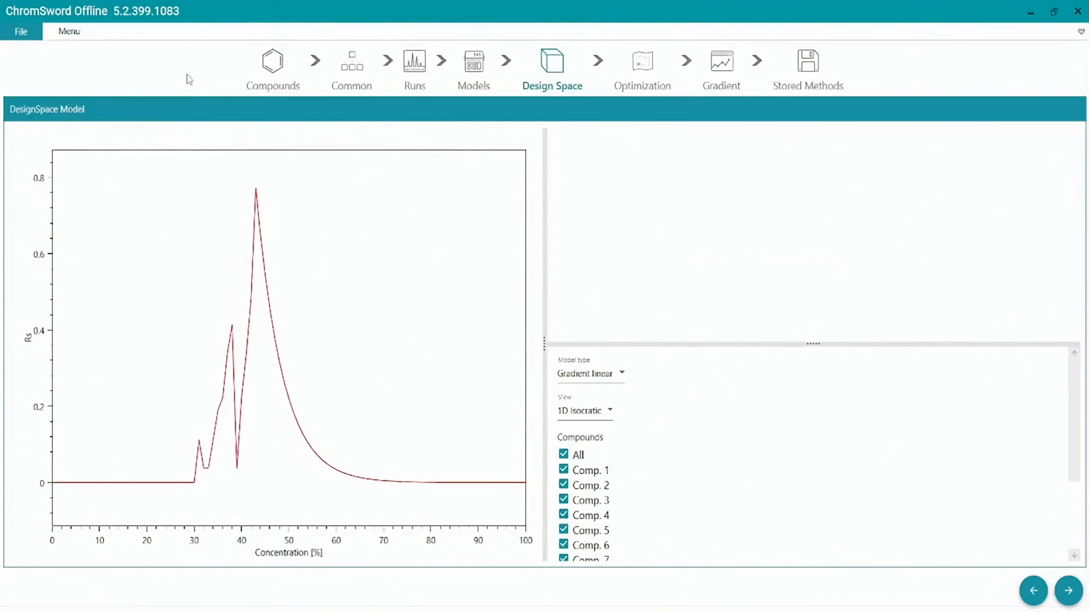
- Keep the Gradient linear model type and set the design space view to 2D Start, End Conc
click(576, 377)
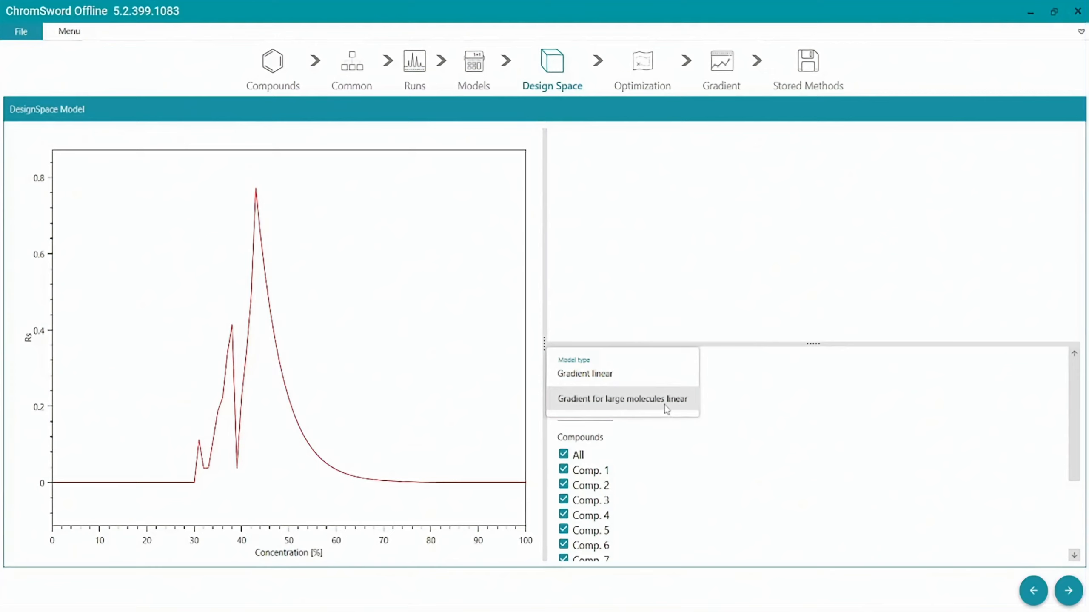
click(729, 414)
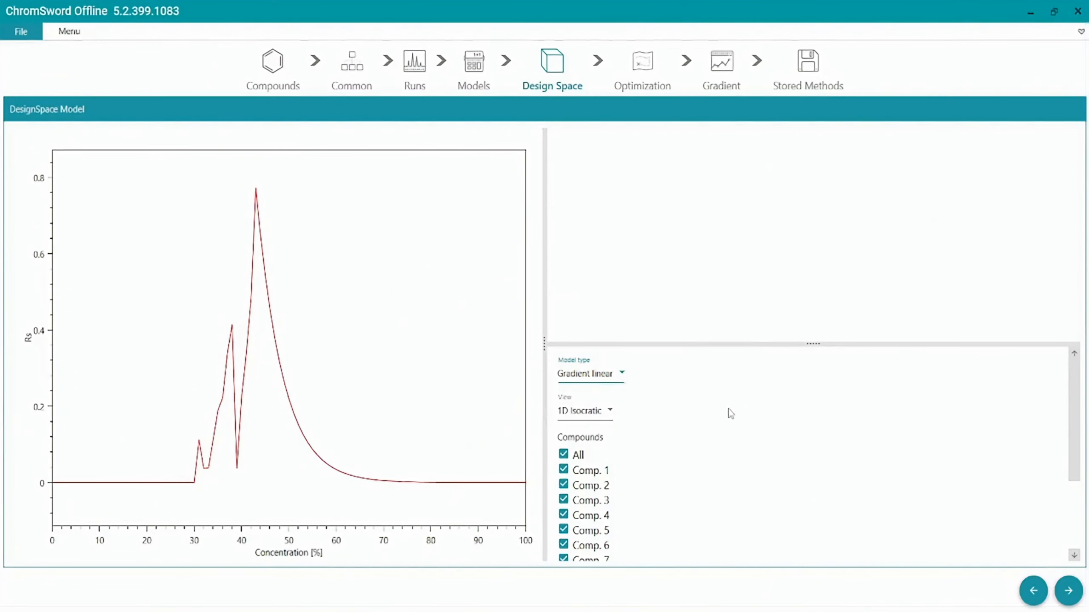
click(611, 415)
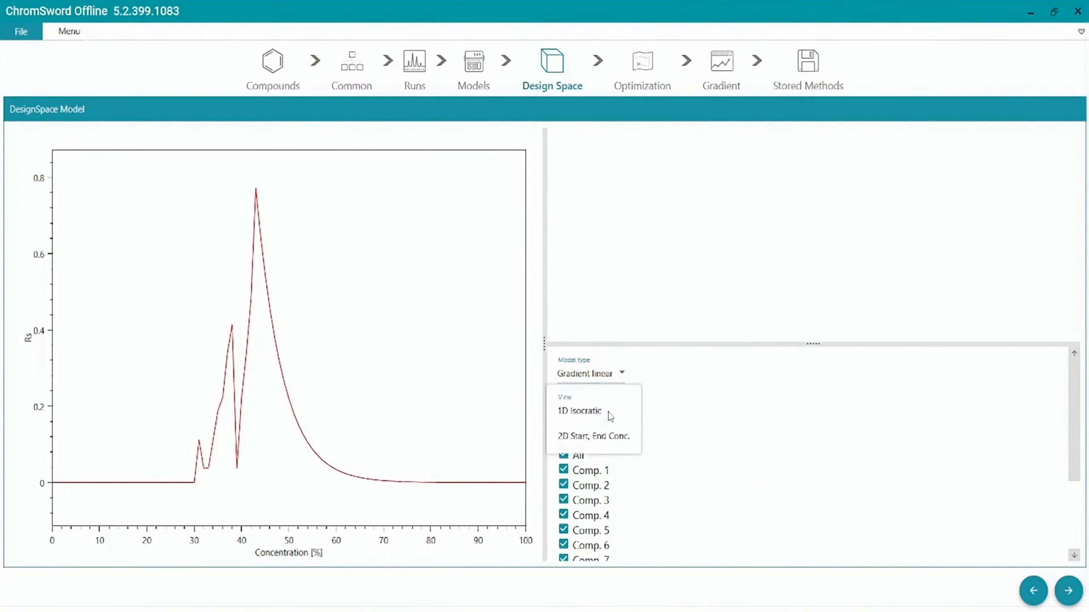
click(614, 444)
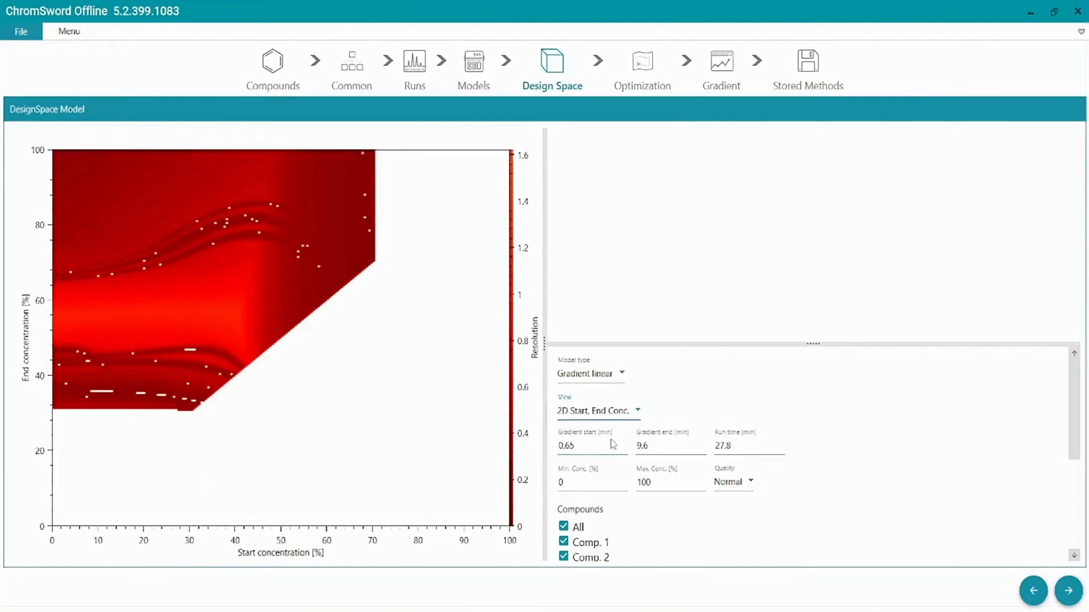
mouse_move(440, 349)
- Restrict the resolution map to Comp. 4, Comp. 5 and Comp. 6, and include all compounds again
scroll(750, 407, down, 1)
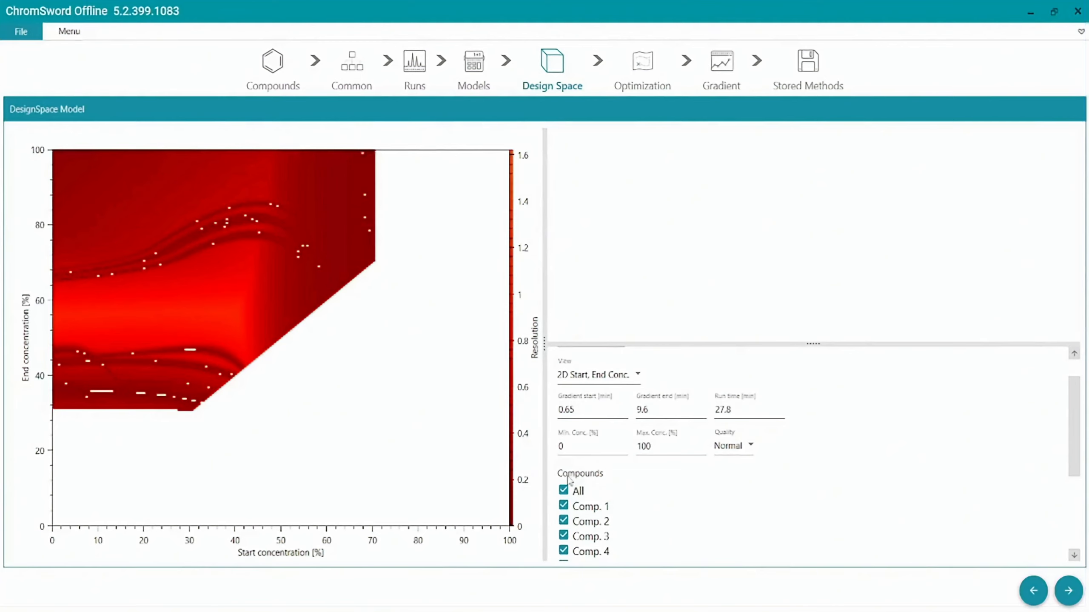
click(564, 490)
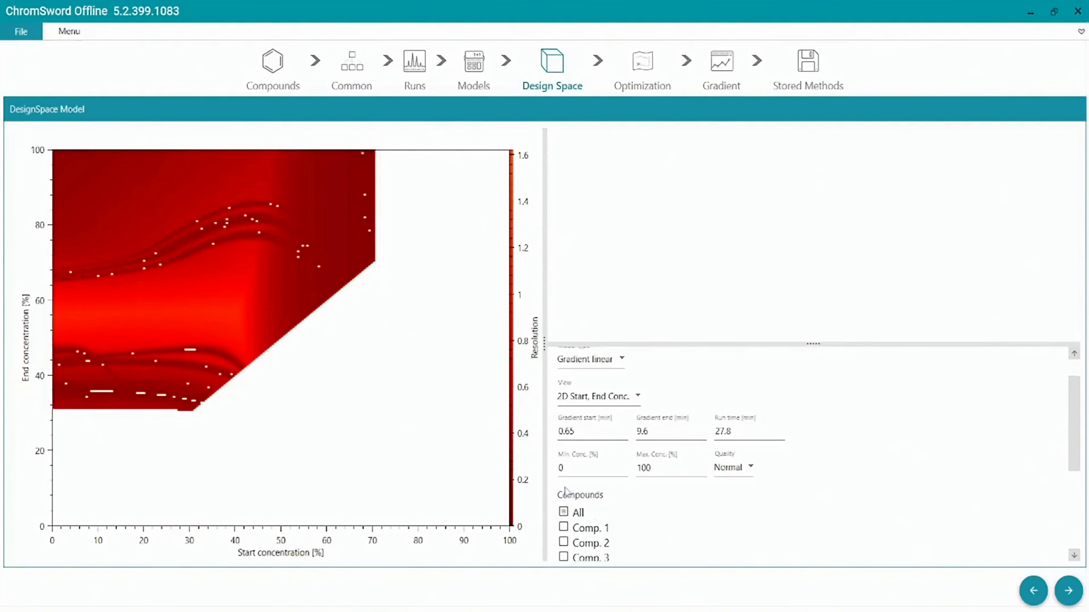
scroll(593, 496, down, 1)
scroll(586, 503, down, 1)
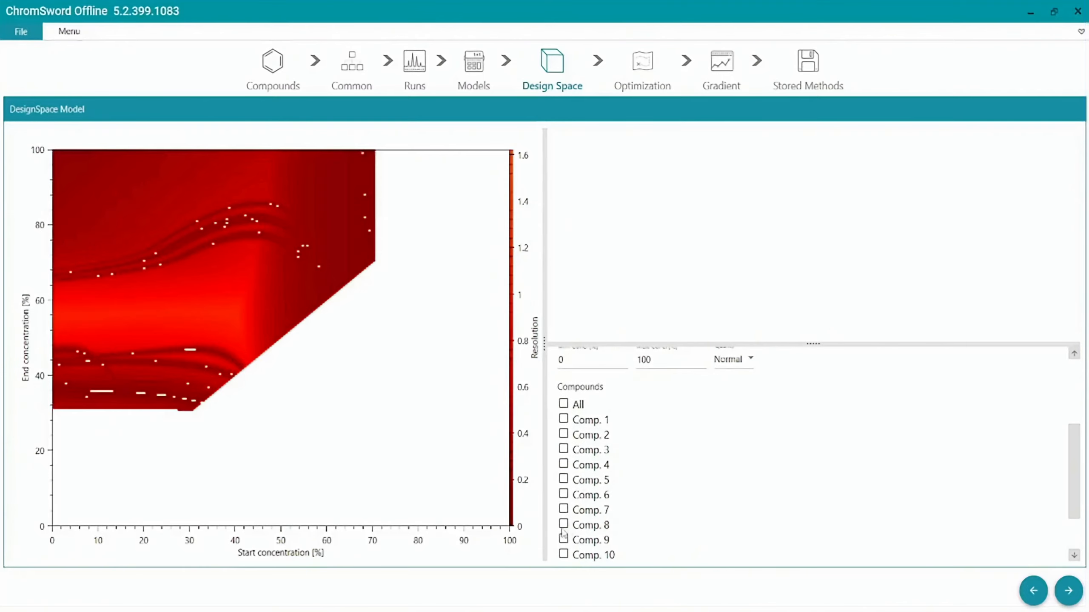
click(563, 479)
click(564, 442)
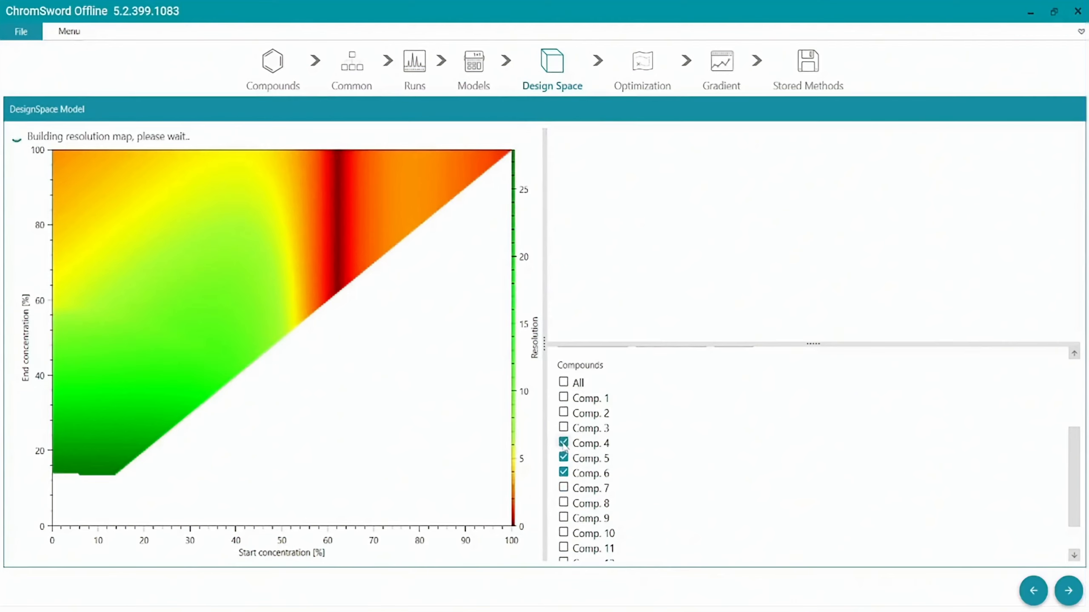
mouse_move(268, 327)
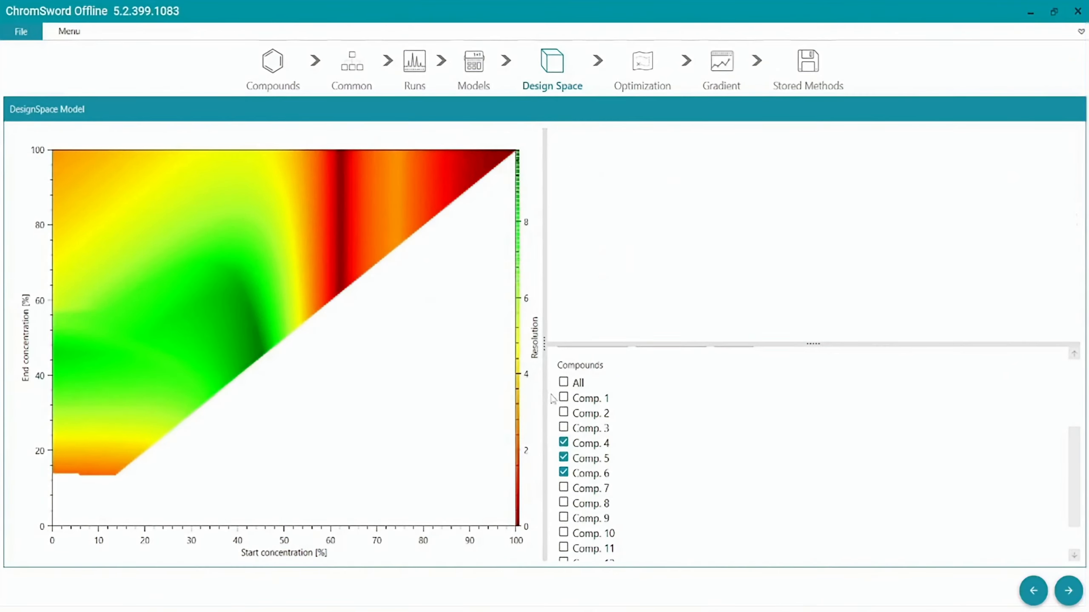
click(564, 382)
- Pick the map point at about 41% start and 55% end concentration and store its method under the name 1
mouse_move(332, 441)
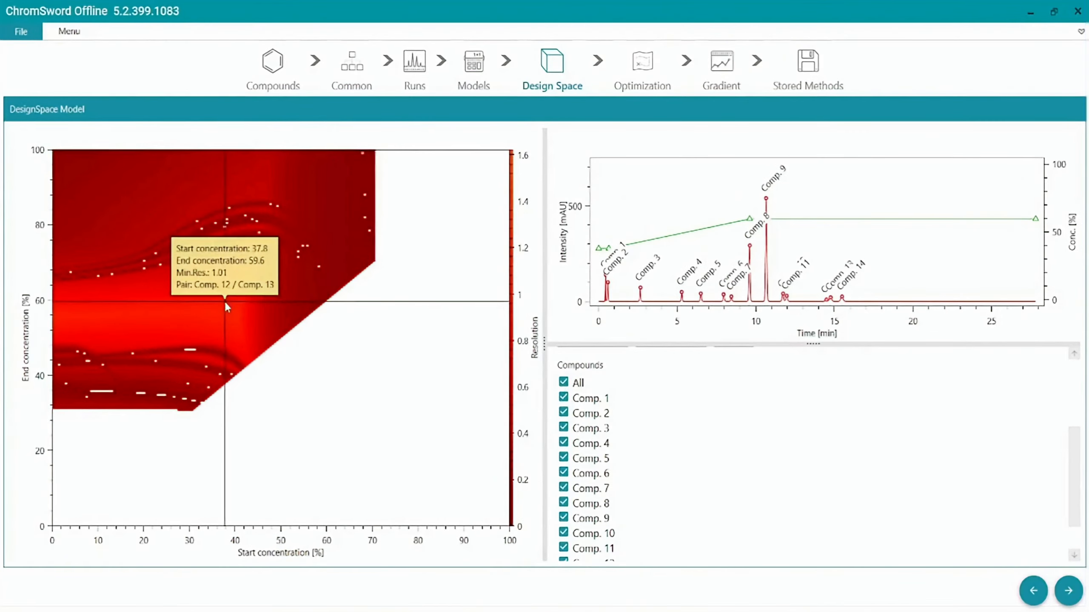
click(238, 320)
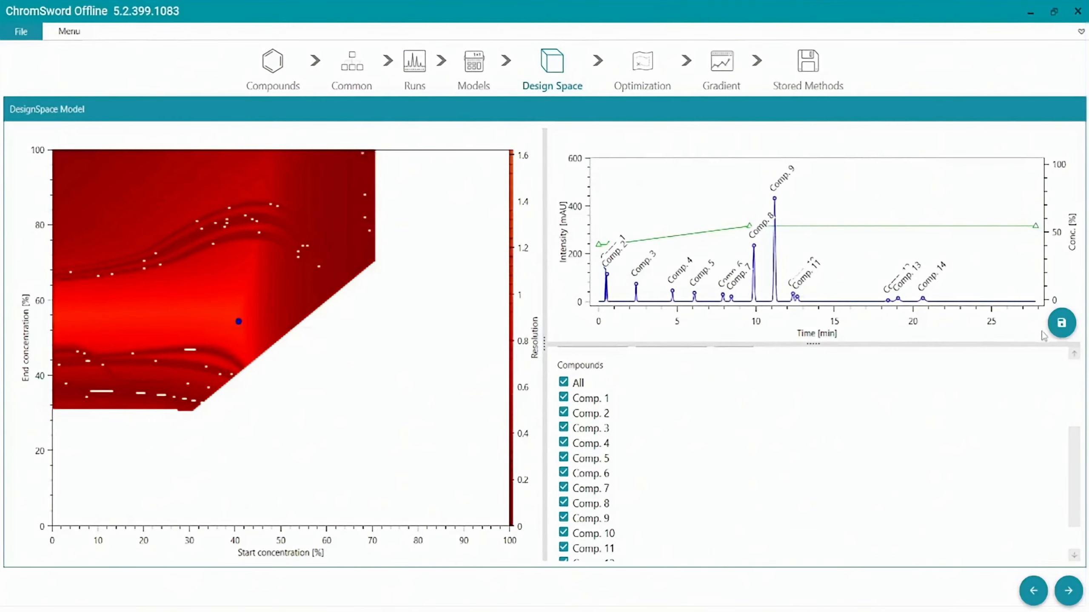
click(1069, 324)
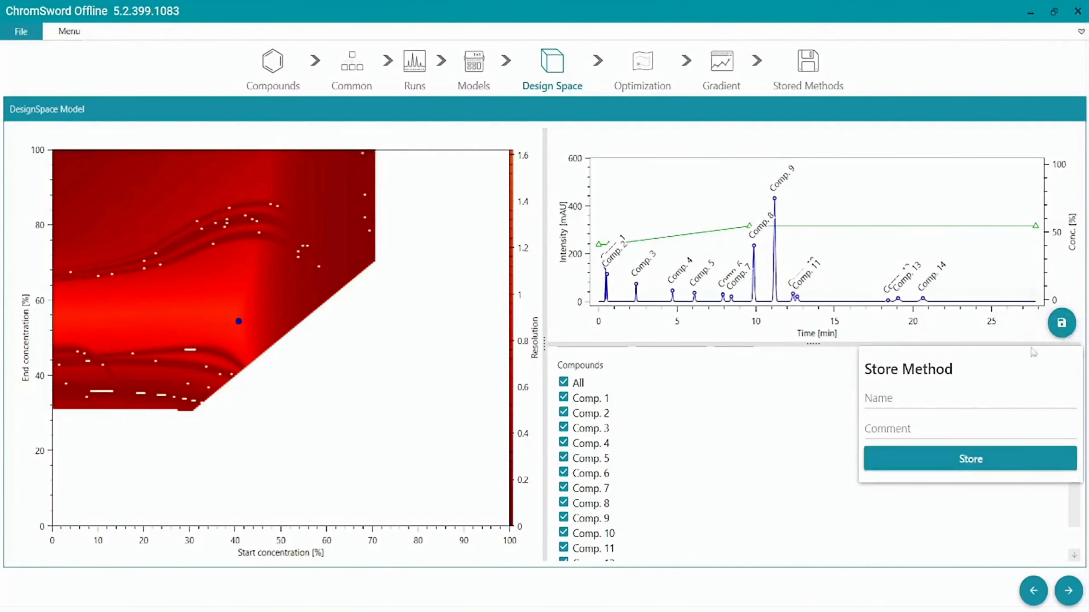
click(958, 397)
text(1)
click(938, 453)
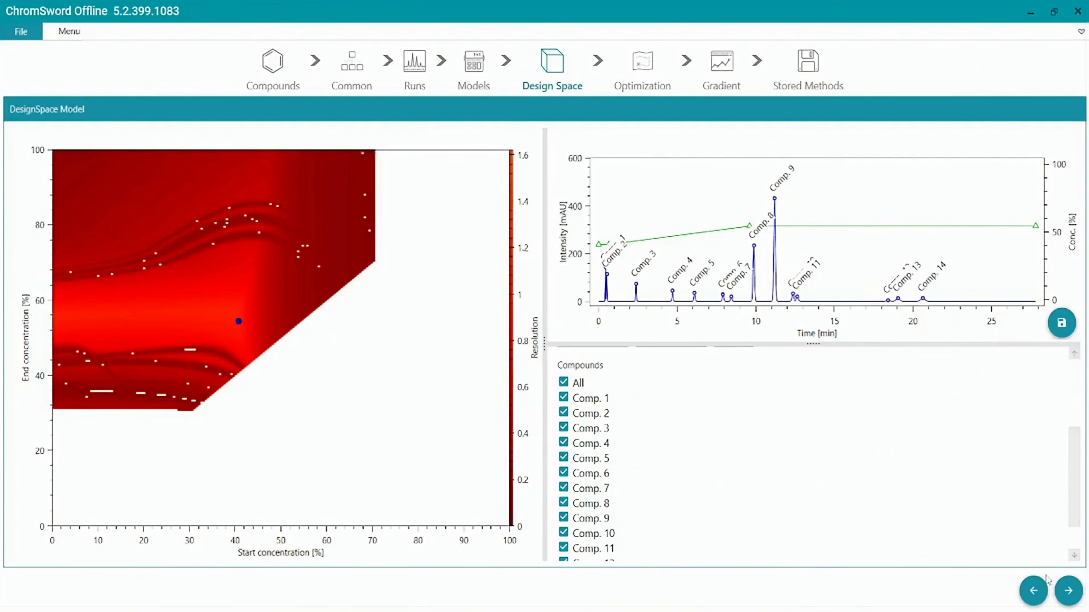
- Open the Optimization stage and show the advanced settings for the linear gradient
click(1069, 591)
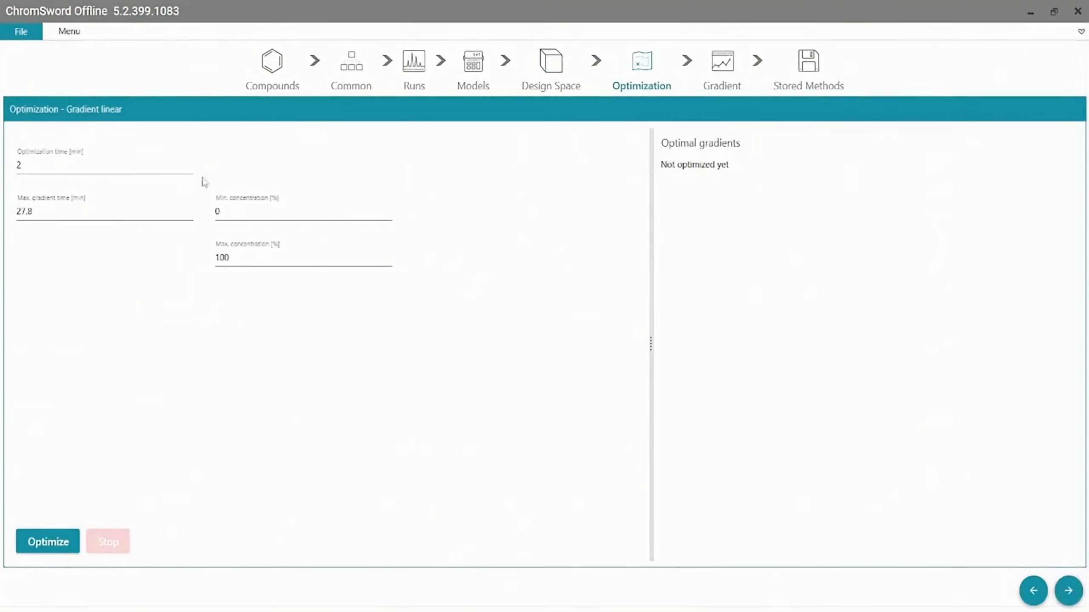
click(60, 37)
click(43, 86)
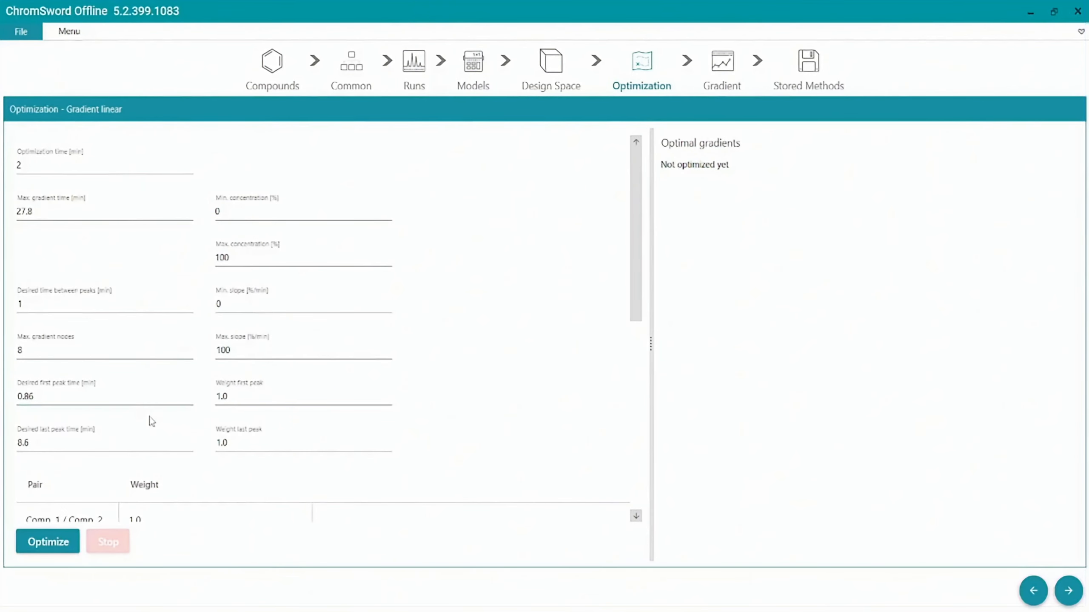
- Set the pair weights to 100 for Comp. 8 / Comp. 9 and 50 for Comp. 7 / Comp. 8
scroll(158, 420, down, 2)
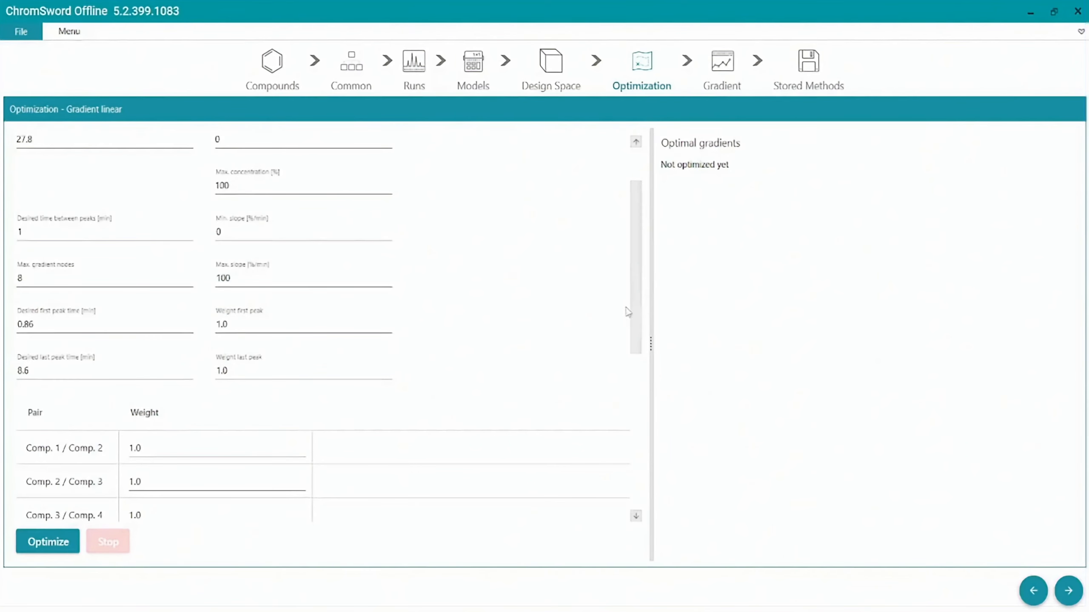
drag(633, 312, 613, 364)
scroll(613, 364, down, 5)
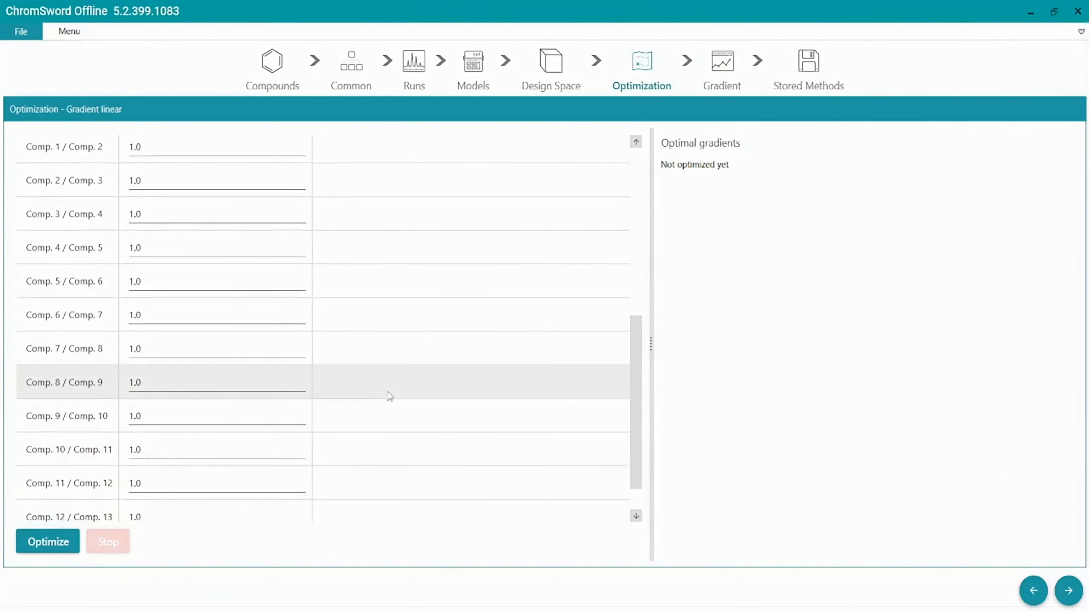
click(246, 383)
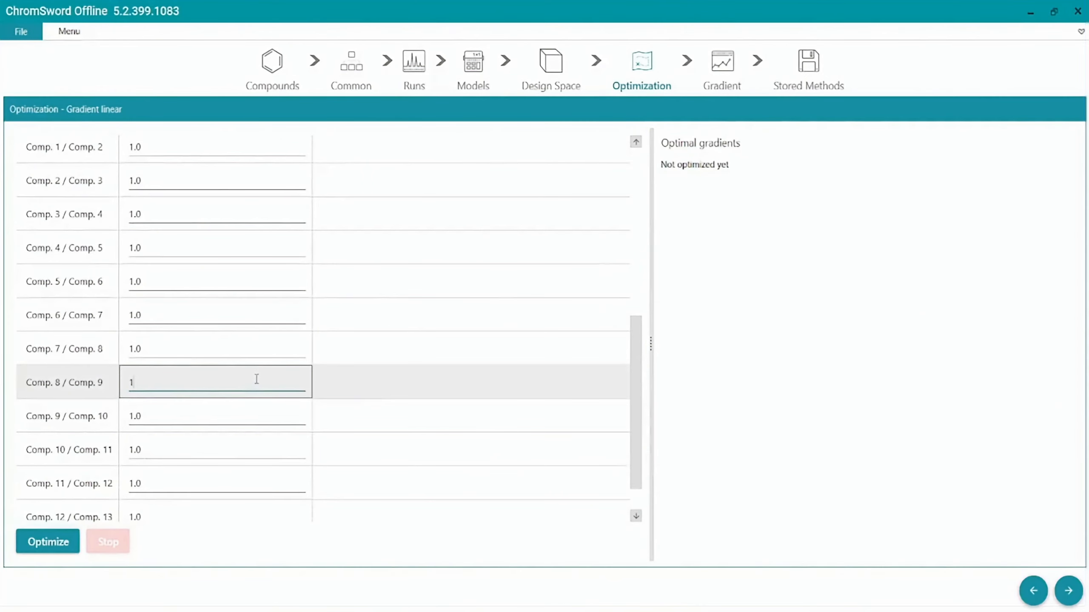
click(266, 348)
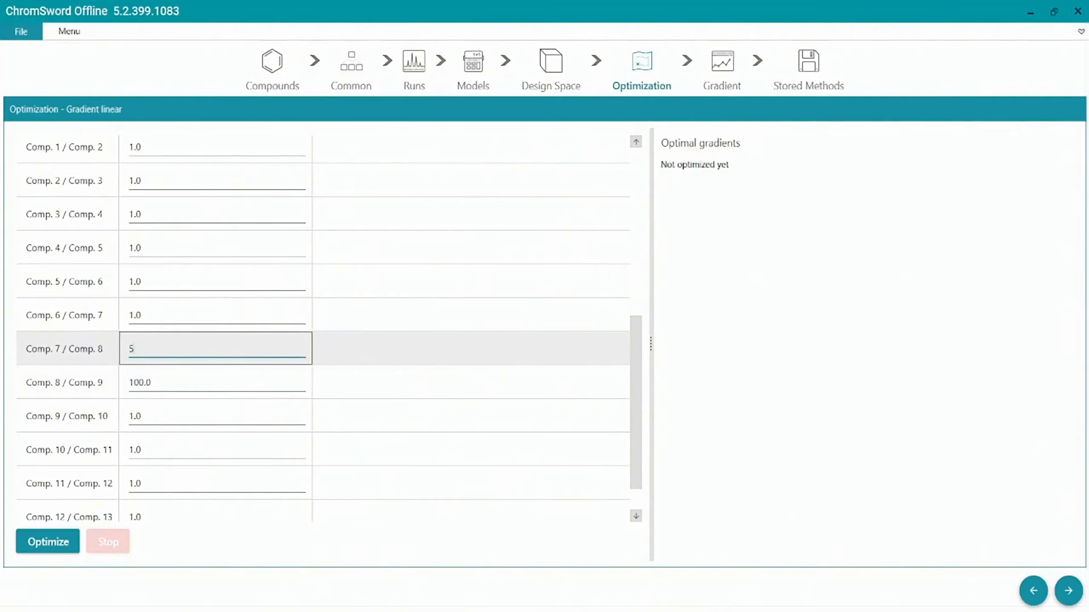
click(275, 312)
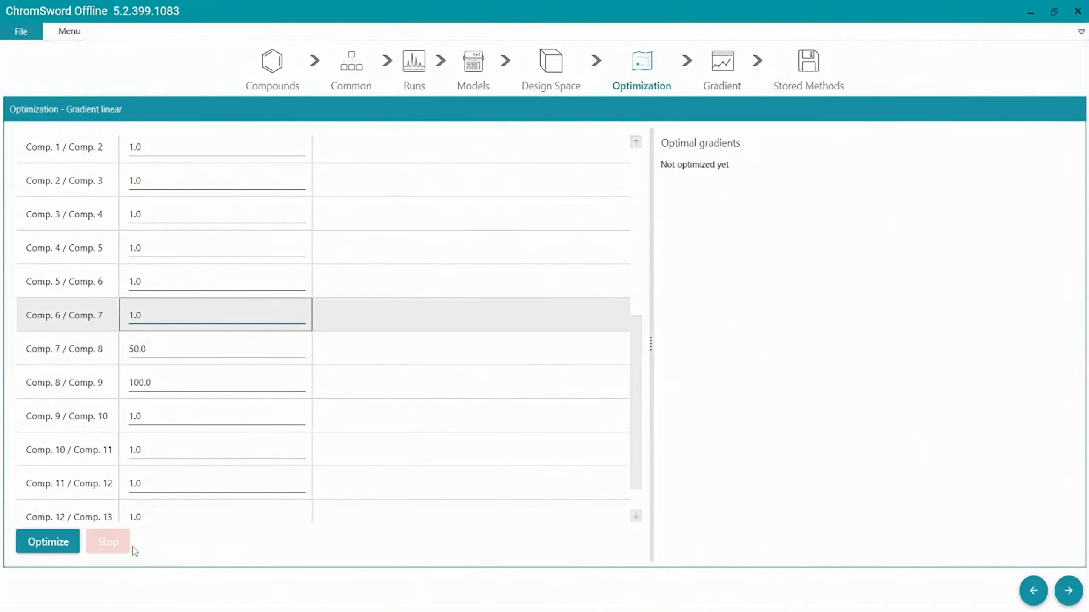
- Start the concentration gradient optimization and bring its progress plot into view
click(52, 542)
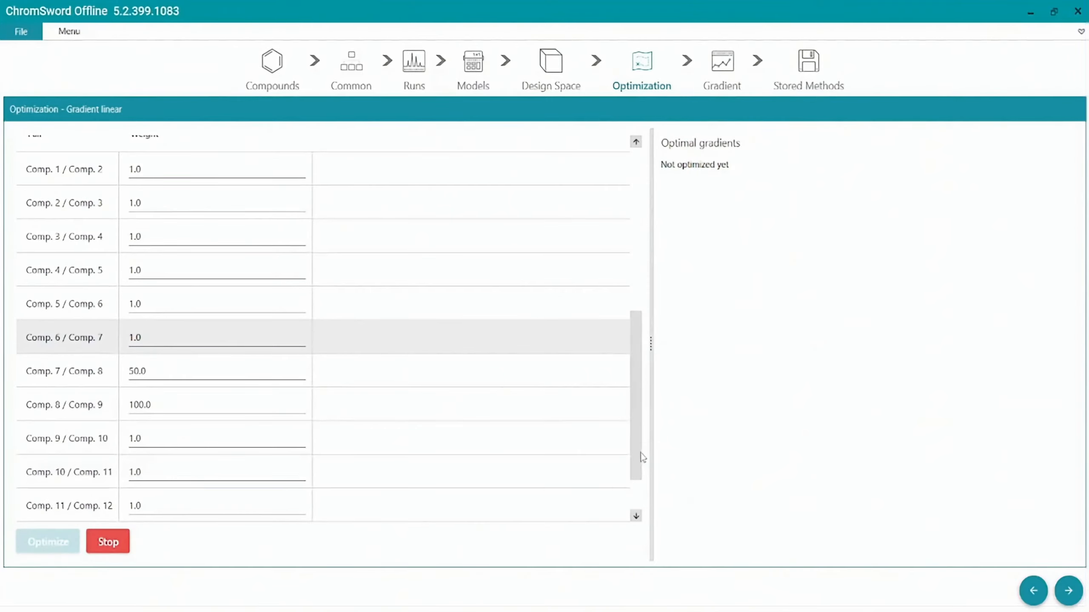
drag(640, 455, 573, 287)
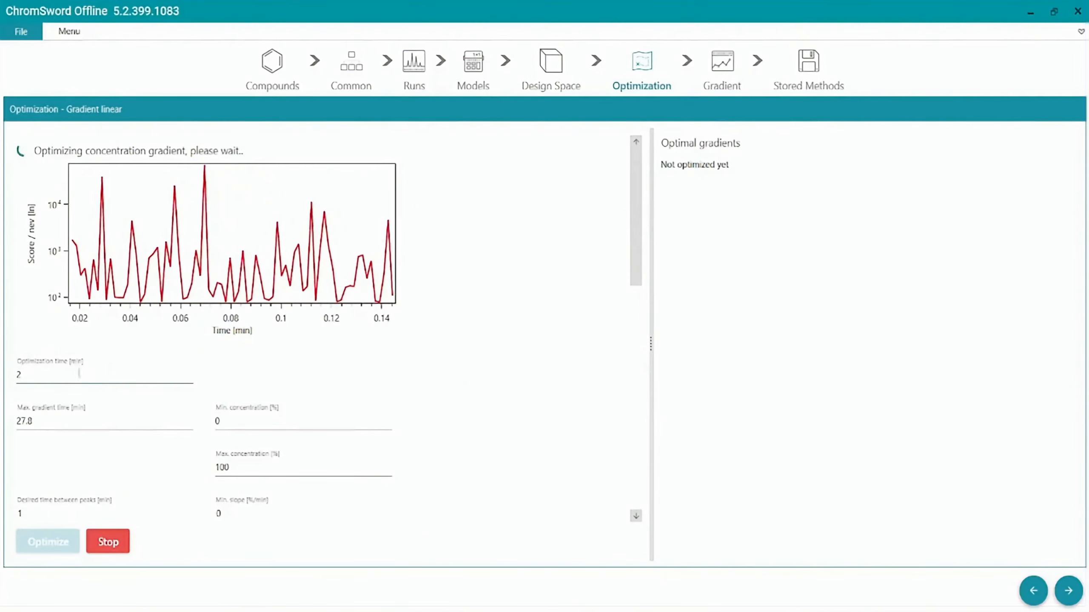
- Stop the running optimization and store the last gradient in the optimal gradients list as a method named 2
click(109, 543)
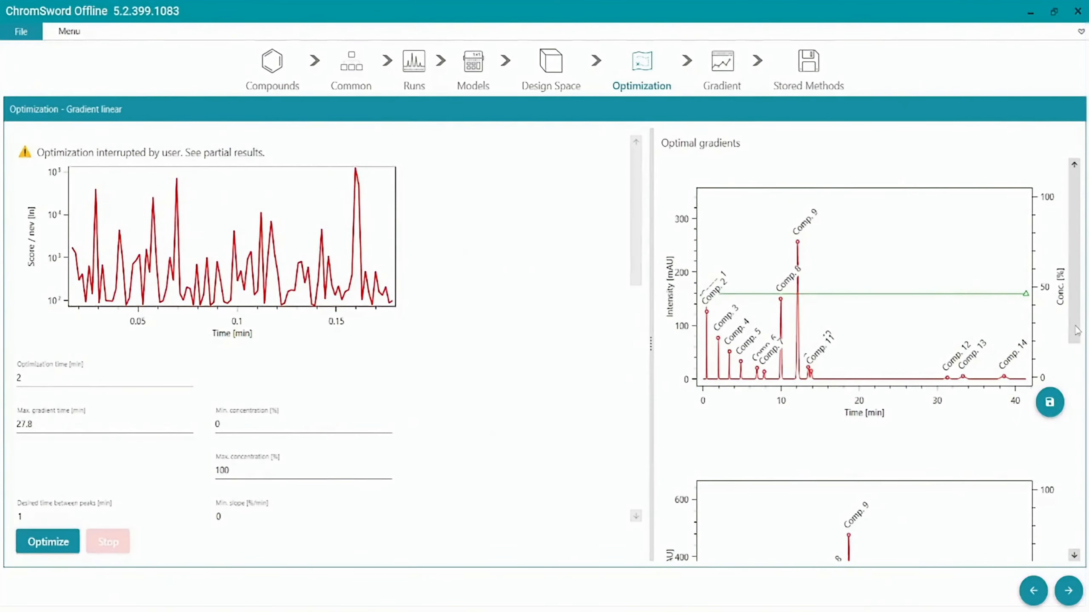
drag(1078, 330, 1078, 535)
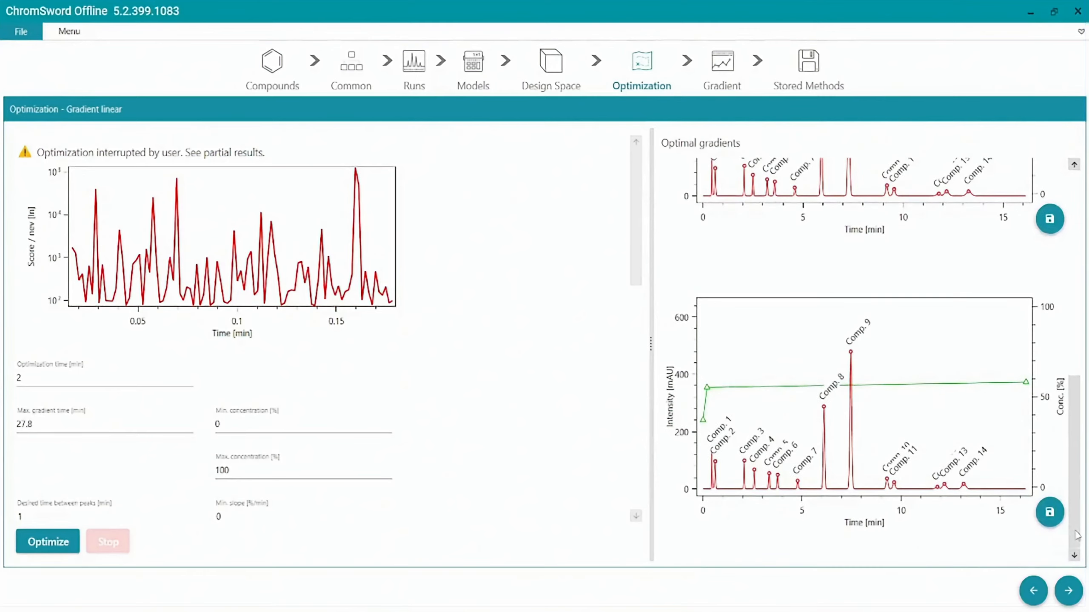
click(1050, 512)
click(959, 560)
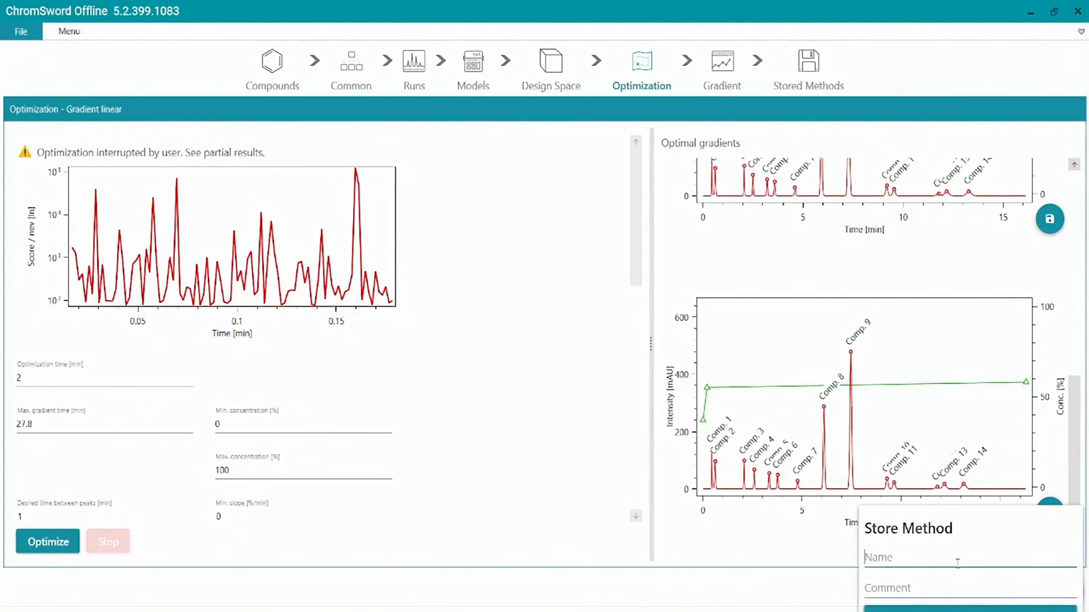
text(2)
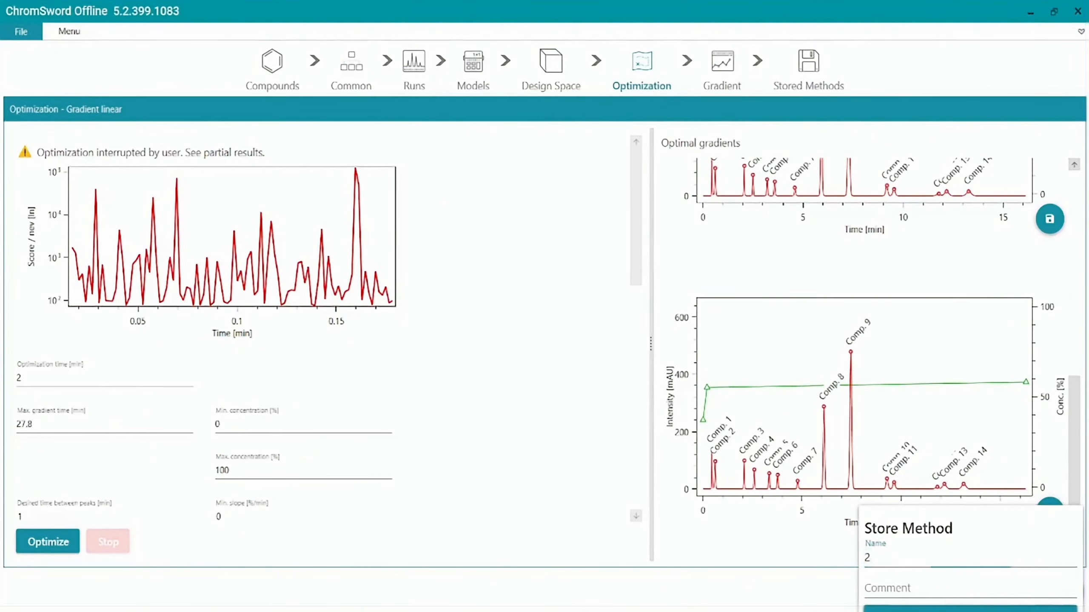
key(Return)
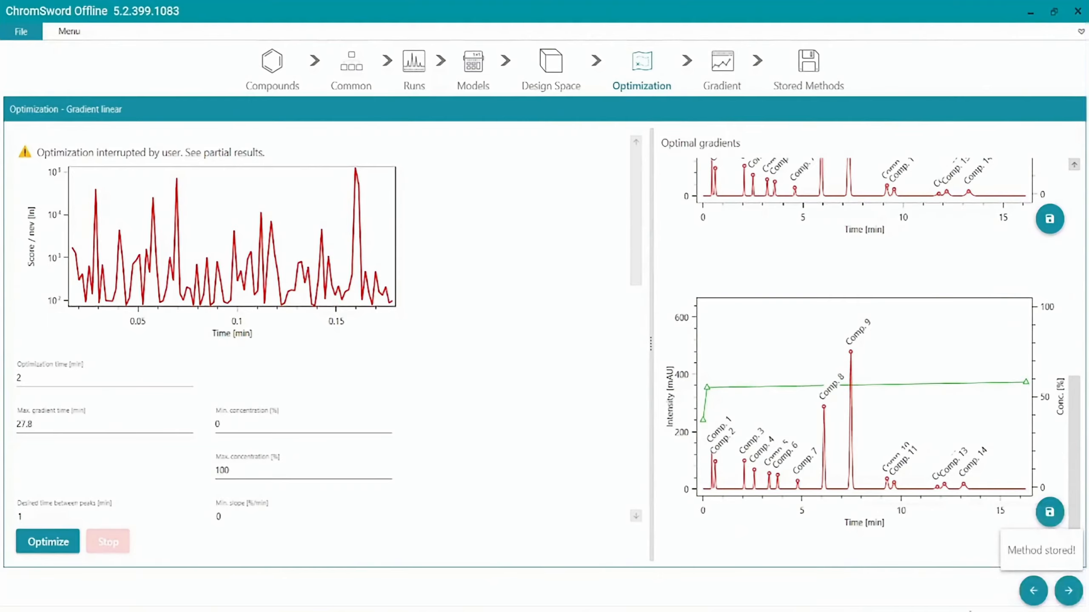
- Open the Gradient stage and raise the divider between the chromatogram and the tables slightly
click(1073, 596)
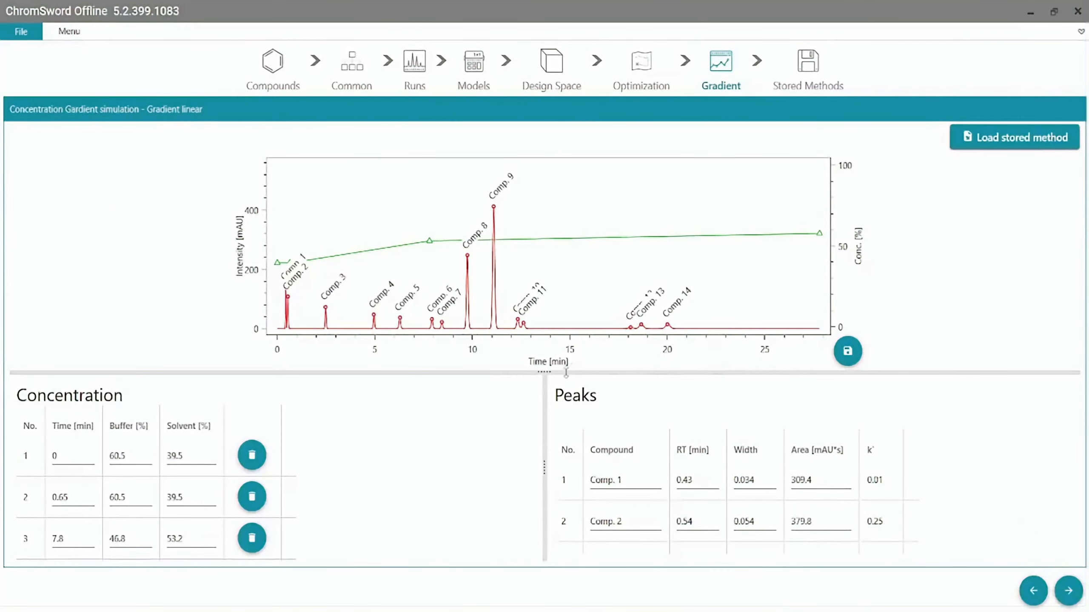
click(480, 374)
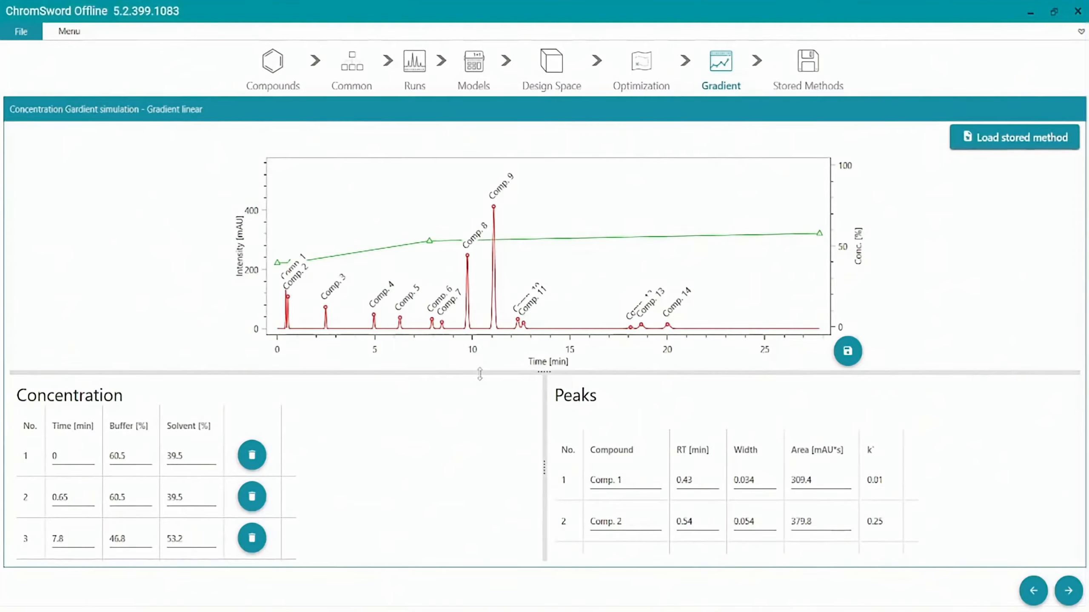
mouse_move(480, 374)
mouse_down()
mouse_move(493, 237)
mouse_move(459, 367)
mouse_up()
- Move the third gradient point to 12.2 min and 45% solvent, and add another at about 17 min and 58%
mouse_move(447, 234)
drag(429, 238, 521, 253)
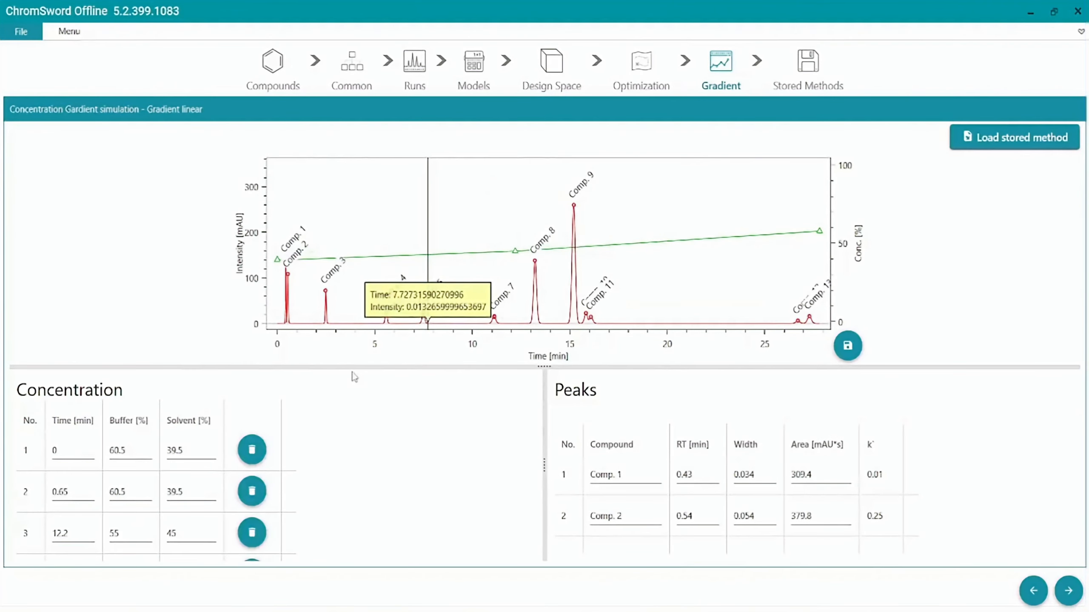
click(654, 241)
drag(656, 247, 618, 215)
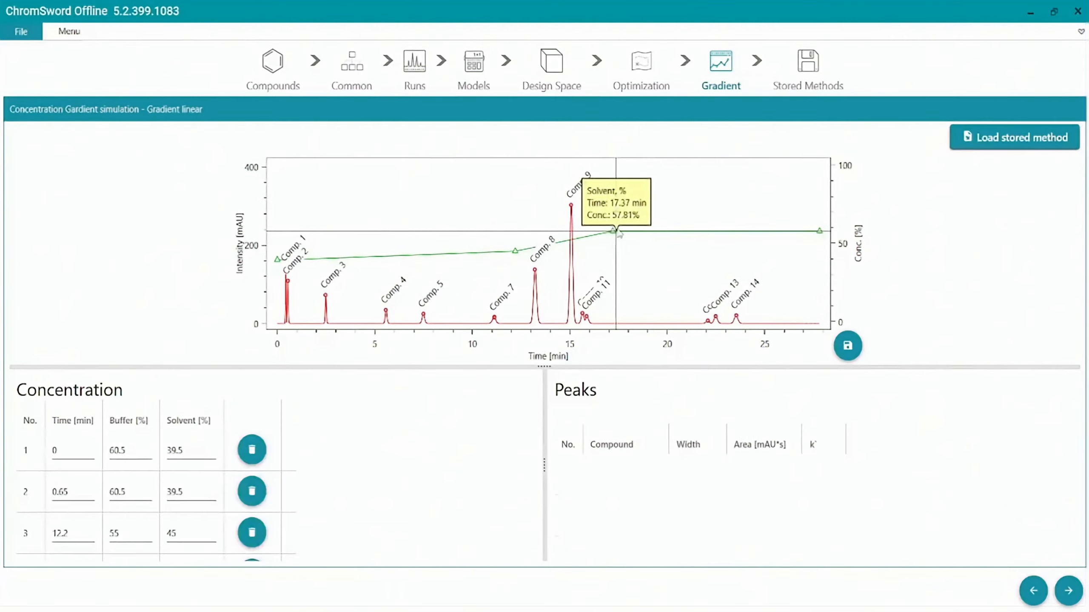
- Remove the last two points of the gradient line so that it ends at the 12.2 min point
right_click(821, 232)
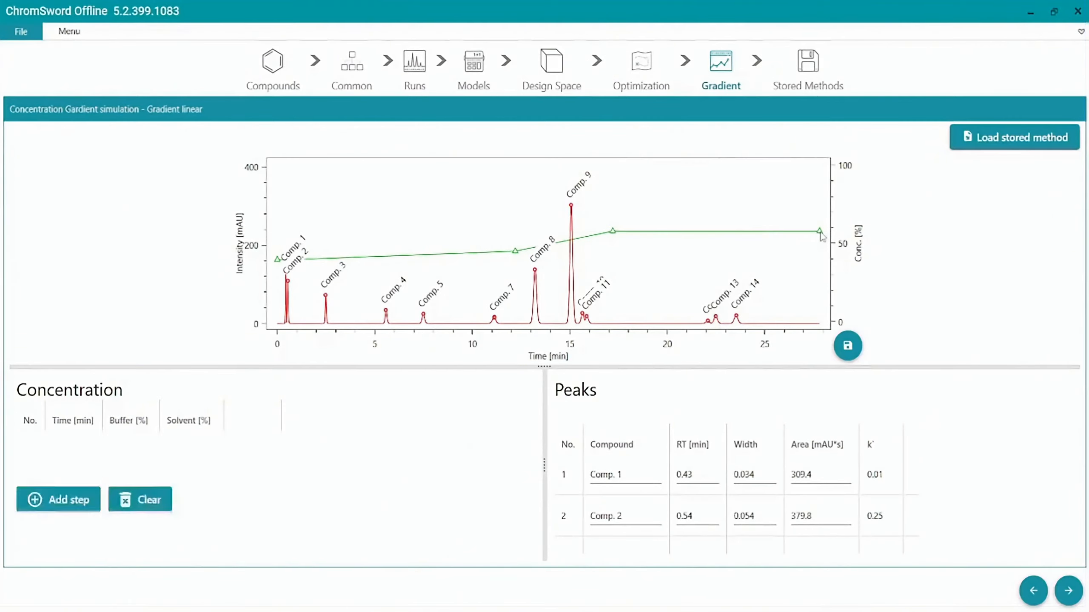
right_click(820, 232)
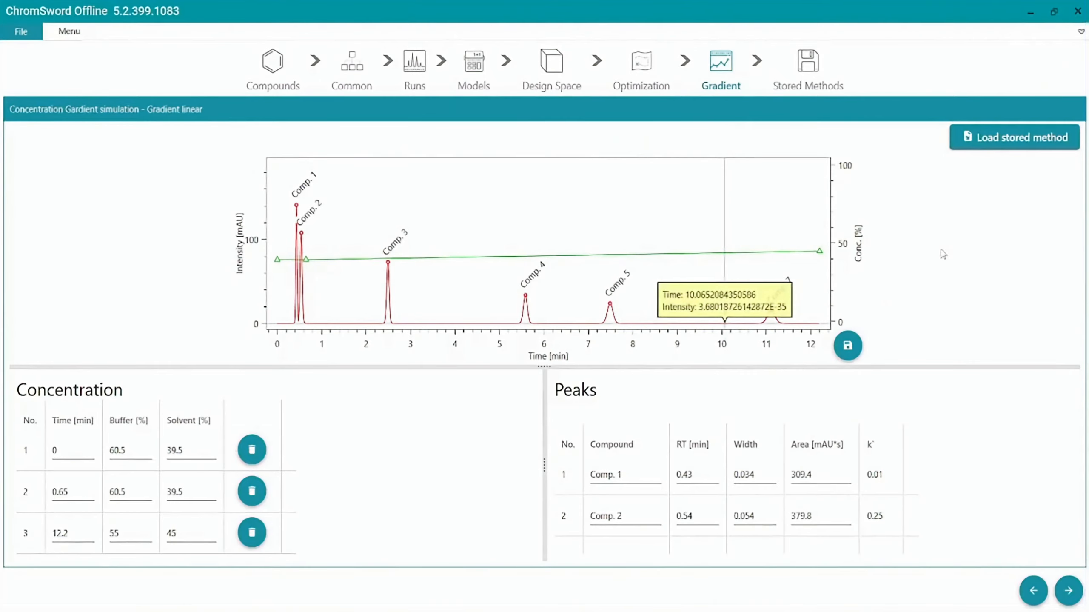
- Load stored method 2 into the gradient simulation and open the Stored Methods stage
click(1023, 141)
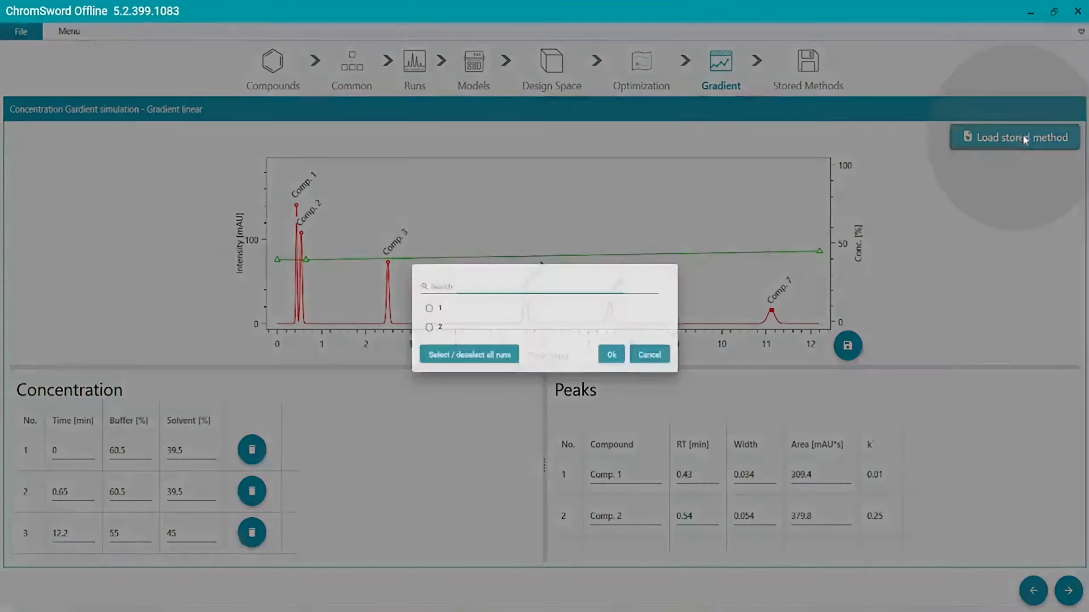
click(390, 331)
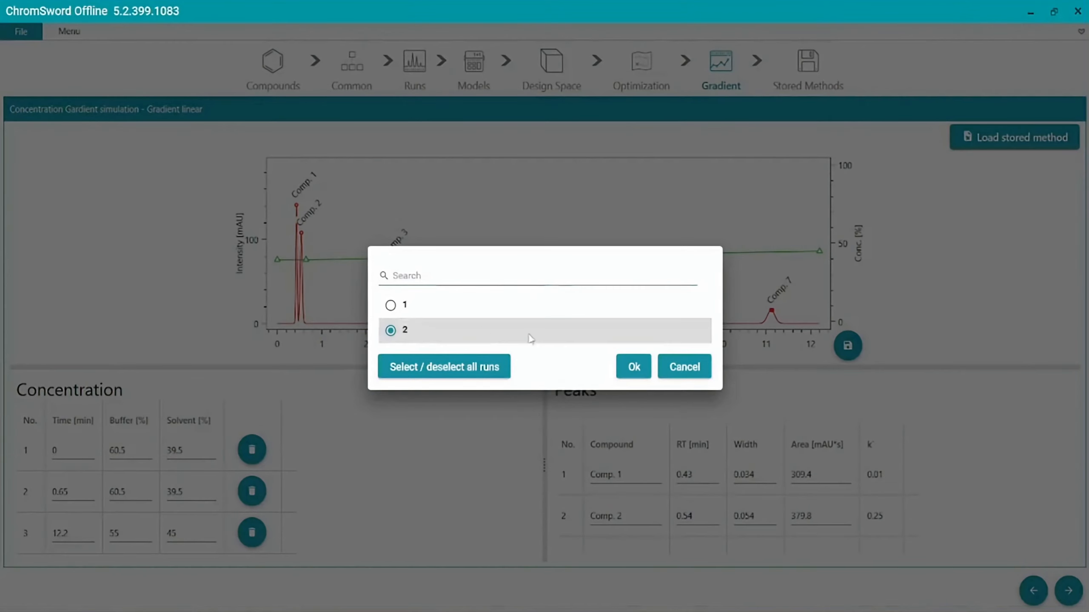
click(635, 368)
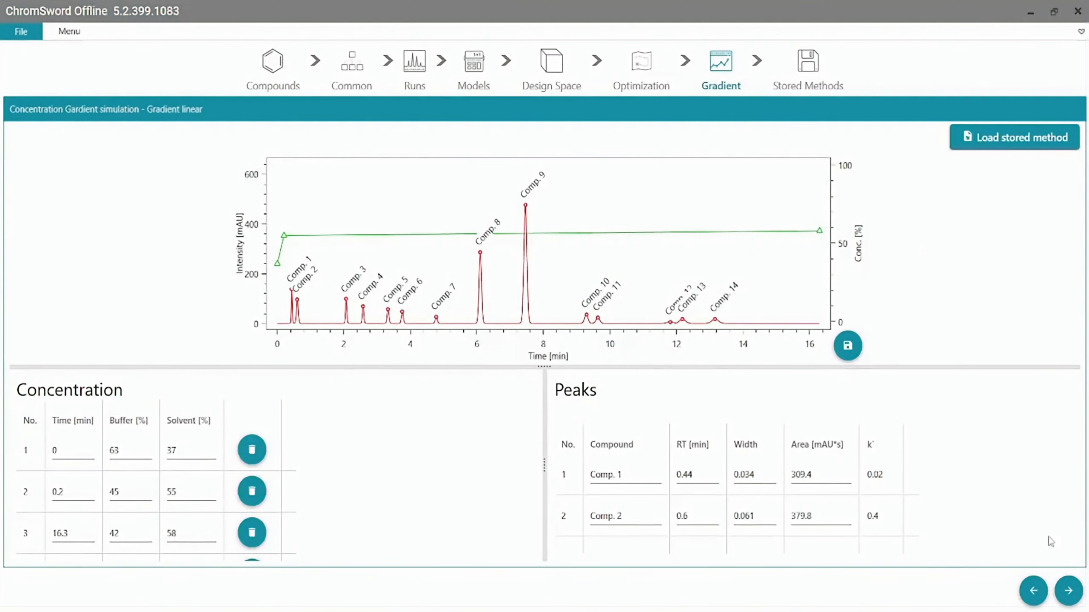
click(1069, 592)
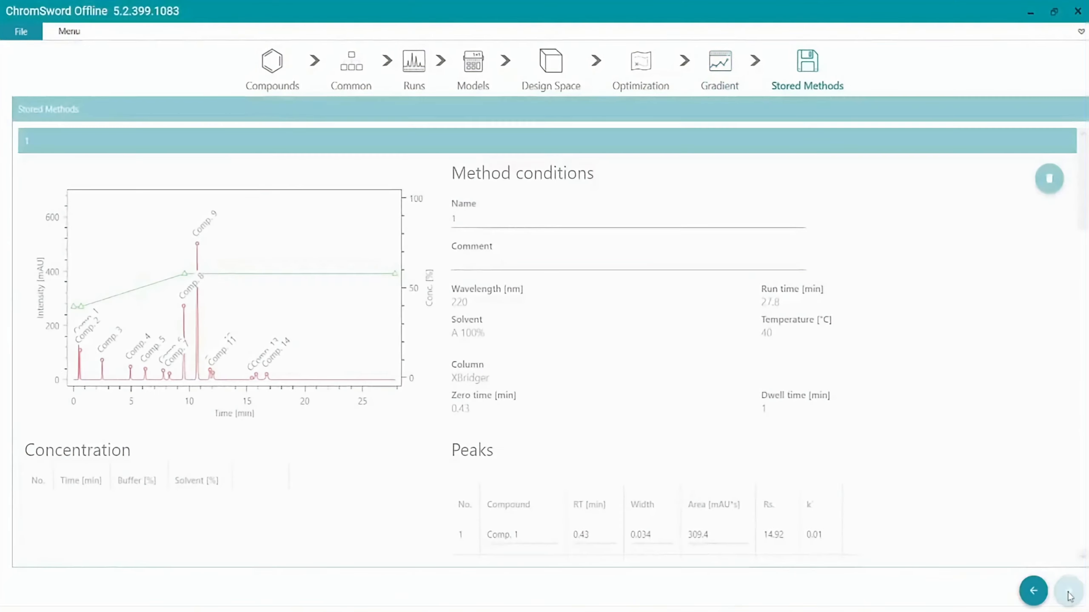